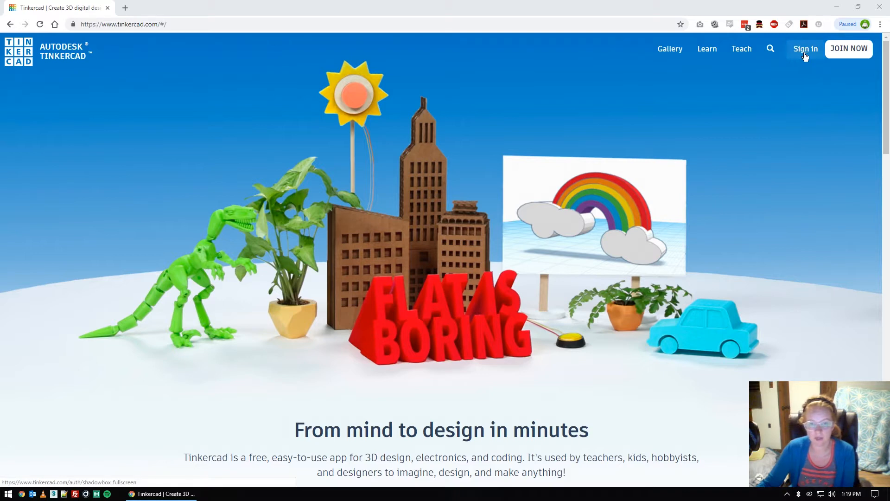
# Sign in to Tinkercad using Google as the social provider.
pyautogui.click(805, 55)
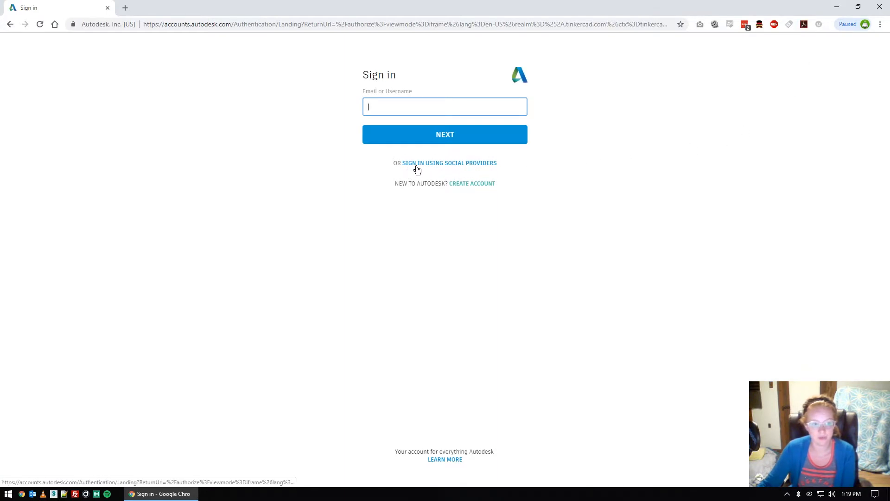
pyautogui.click(462, 166)
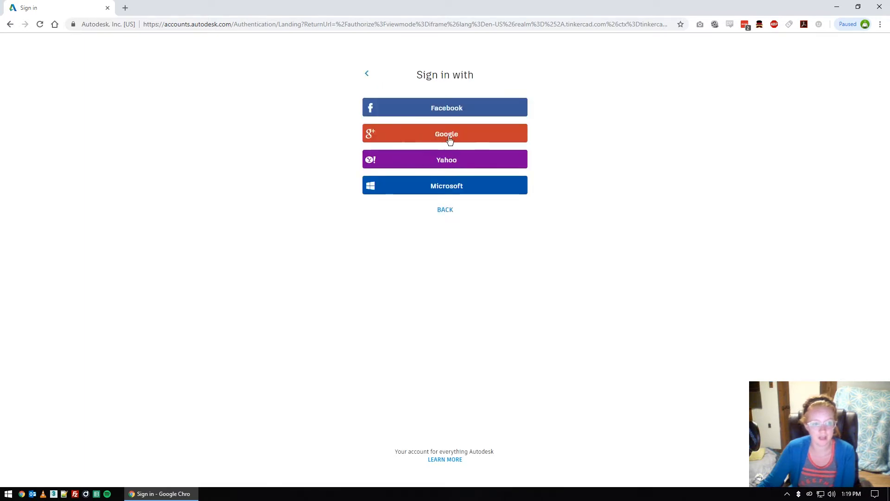
pyautogui.click(477, 136)
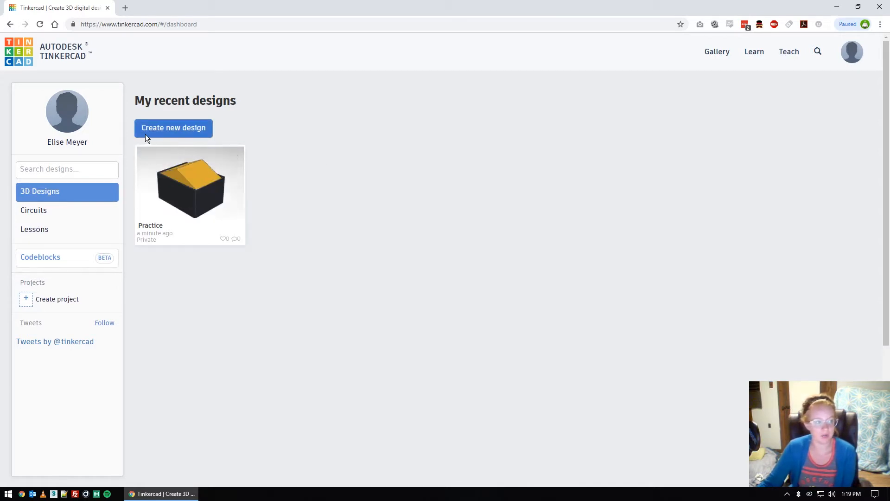
# Create a new 3D design and rename it Robot.
pyautogui.click(182, 133)
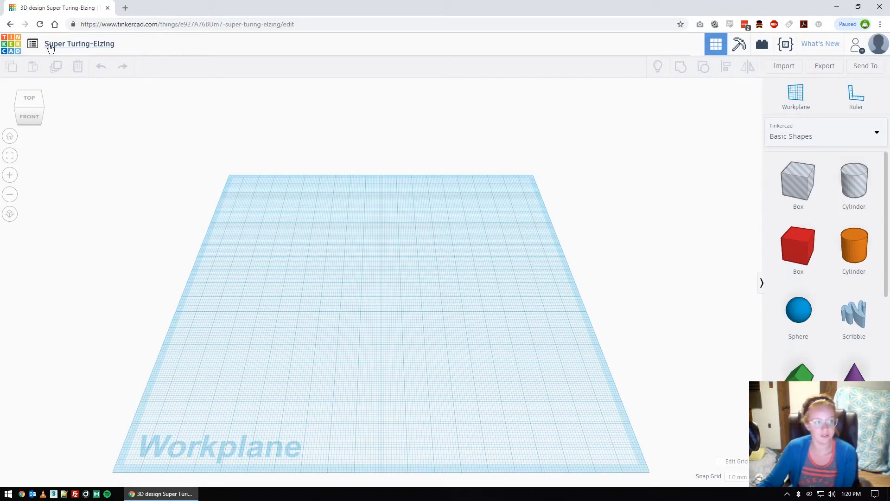
pyautogui.click(83, 47)
pyautogui.write('Robot')
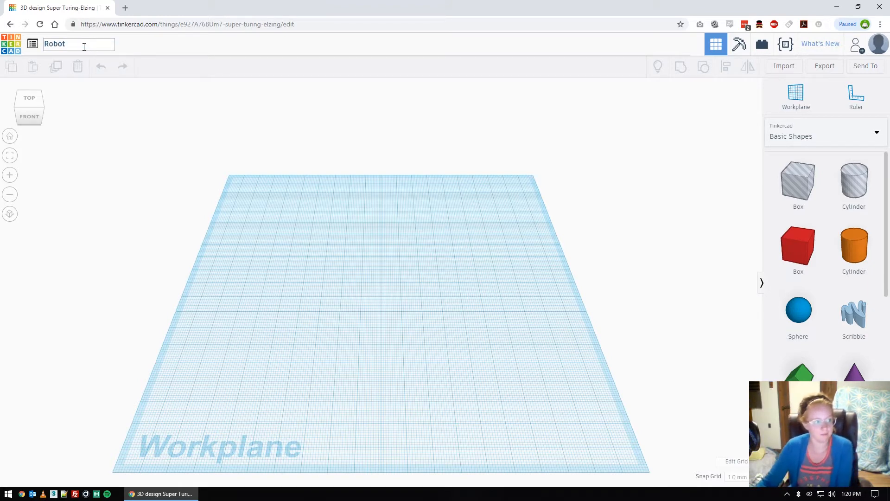
pyautogui.press('Return')
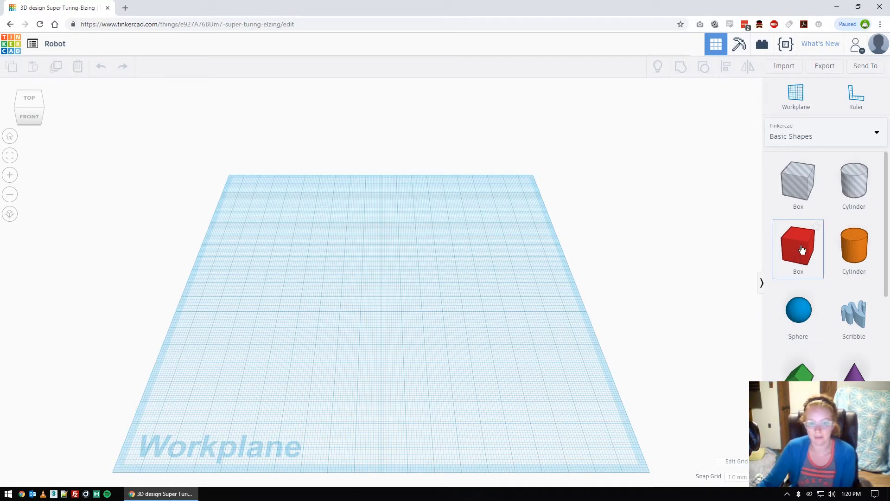
# Place a solid box near the middle of the workplane and enlarge its base to about 79 by 41 mm.
pyautogui.moveTo(800, 254); pyautogui.dragTo(388, 285)
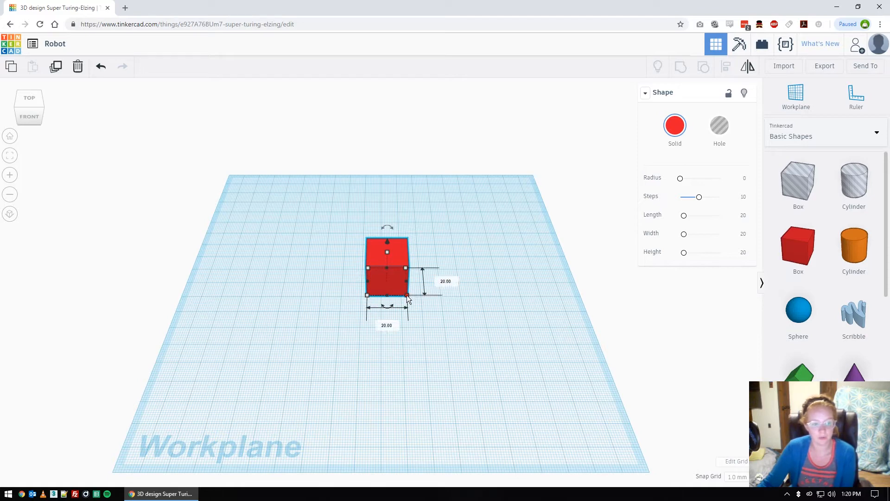
pyautogui.moveTo(406, 297); pyautogui.dragTo(431, 323)
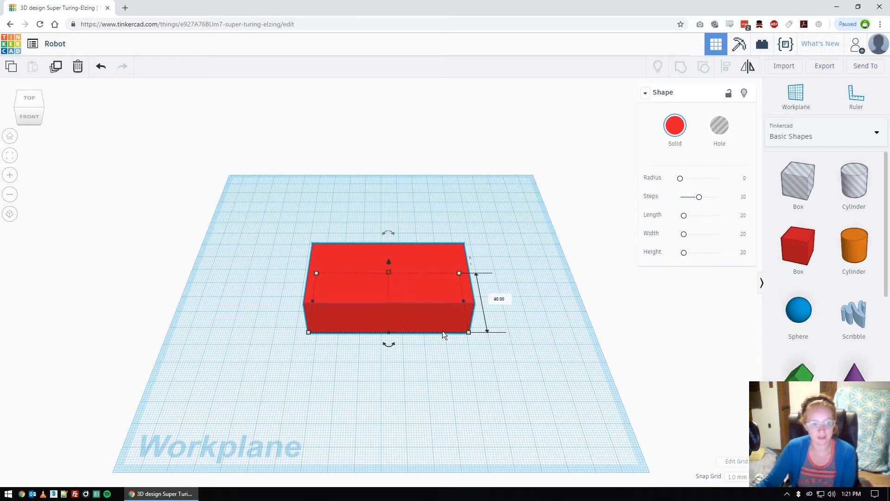
pyautogui.moveTo(468, 332); pyautogui.dragTo(477, 336)
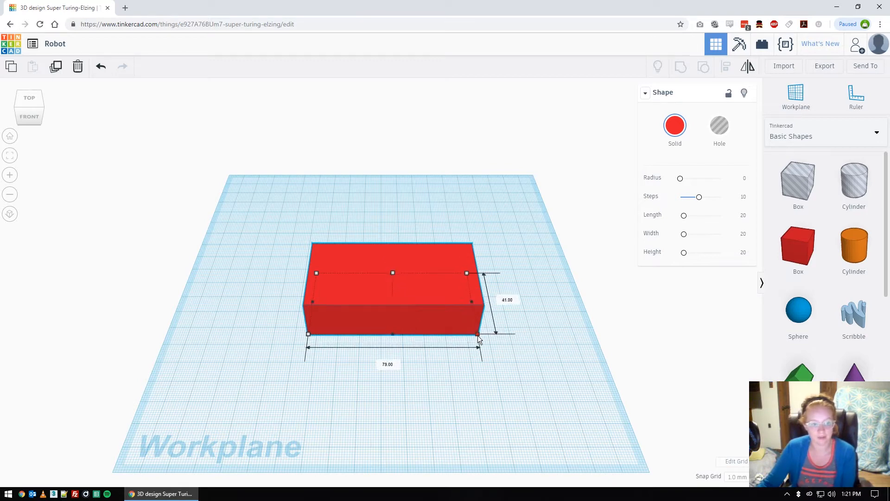
pyautogui.click(527, 356)
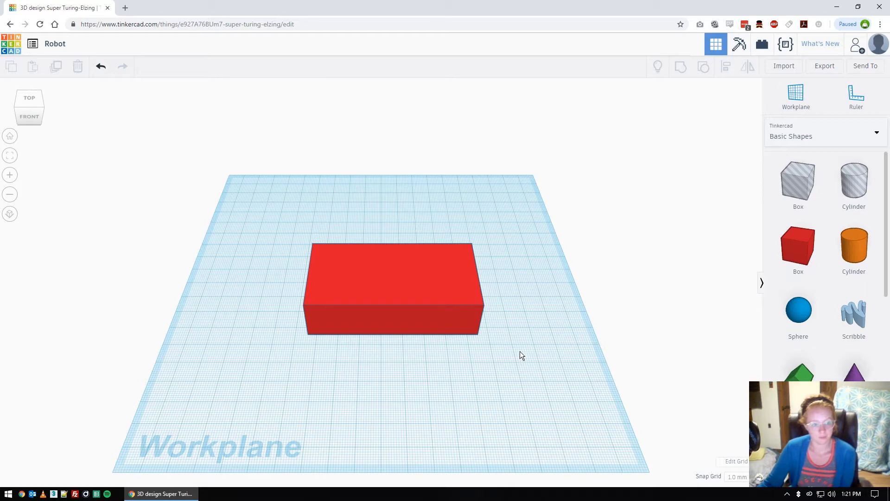
# Recolour the large box with the medium purple preset and shift it slightly toward the back of the workplane.
pyautogui.click(403, 296)
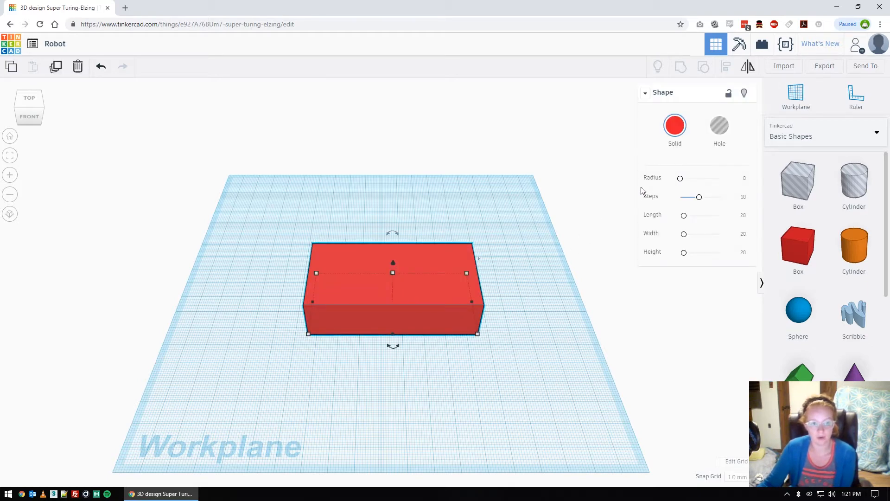
pyautogui.click(674, 132)
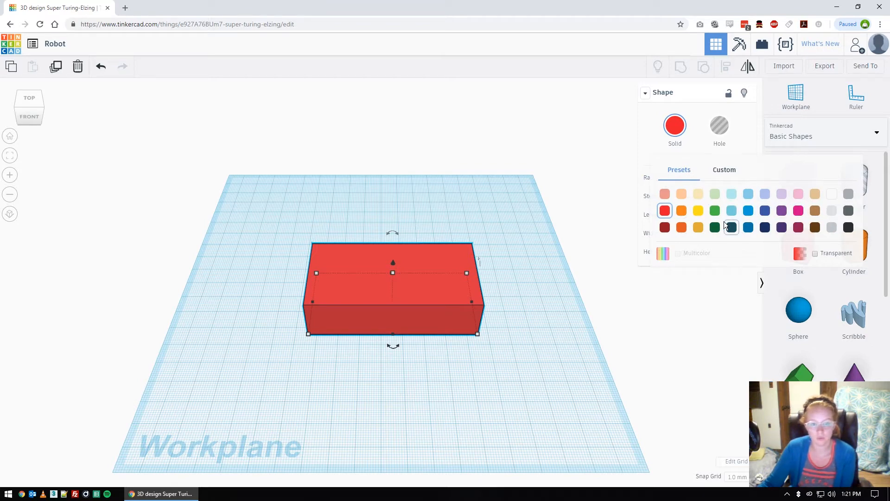
pyautogui.click(779, 212)
pyautogui.click(541, 304)
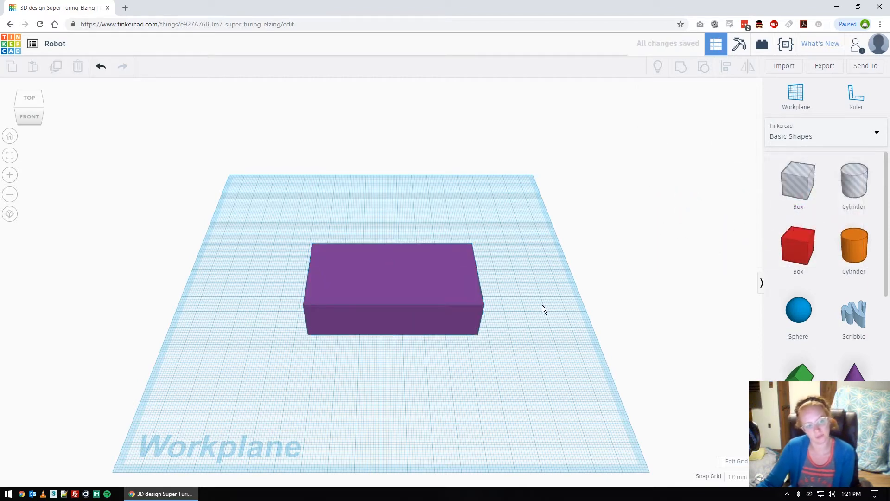
pyautogui.moveTo(458, 307); pyautogui.dragTo(456, 301)
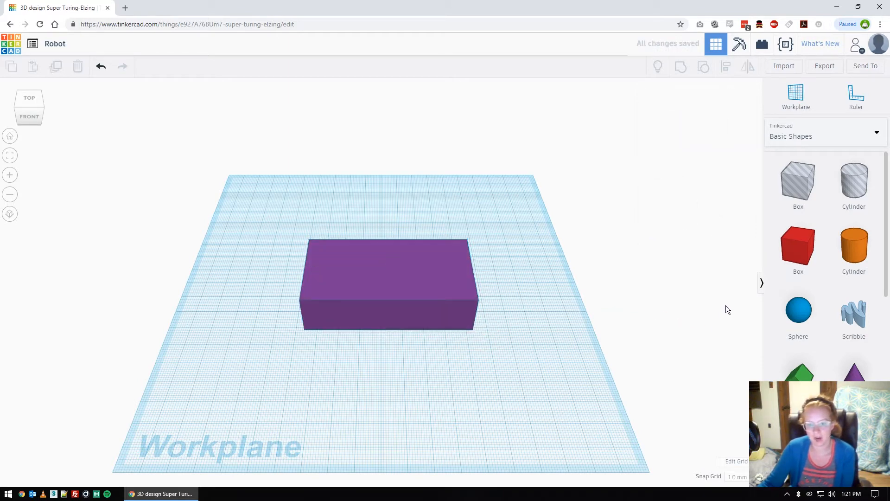
# Place four default-size solid red boxes, each overlapping one corner of the purple box.
pyautogui.moveTo(781, 270); pyautogui.dragTo(471, 328)
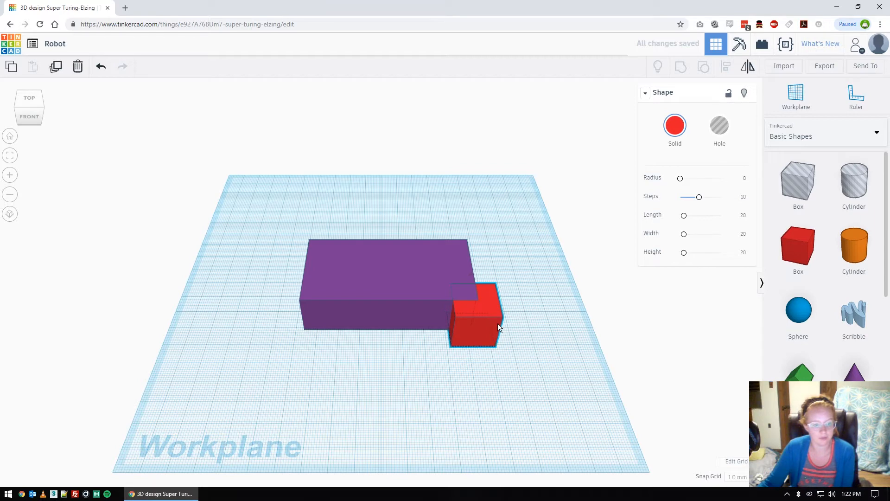
pyautogui.moveTo(797, 246); pyautogui.dragTo(462, 267)
pyautogui.moveTo(798, 245); pyautogui.dragTo(311, 265)
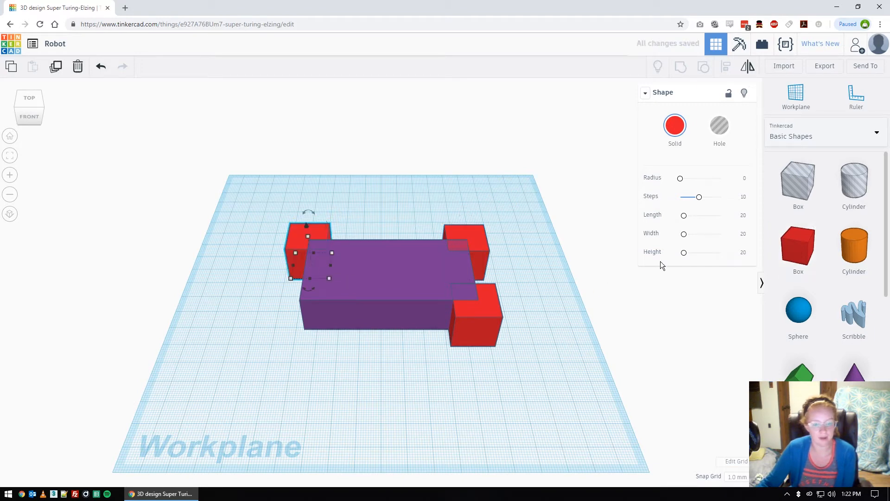
pyautogui.moveTo(798, 248); pyautogui.dragTo(305, 332)
pyautogui.click(544, 376)
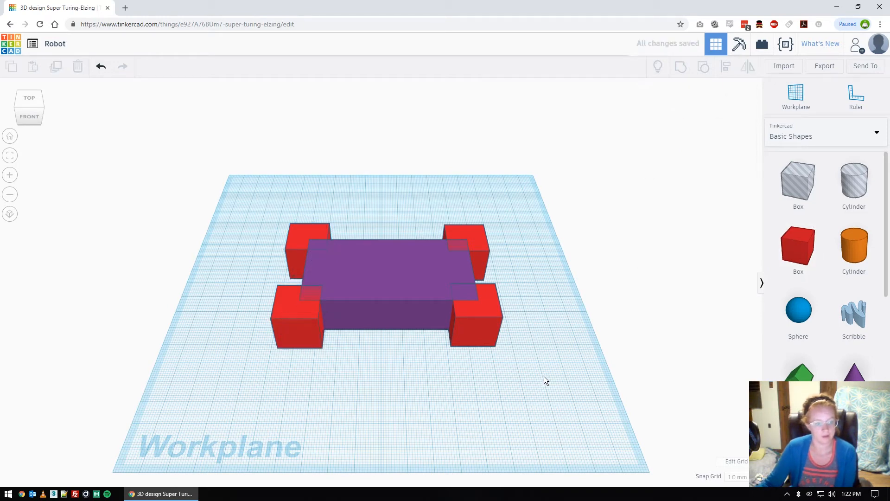
# Nudge the front-left and back-right red boxes slightly outward to even out their overlap with the purple box's corners.
pyautogui.click(294, 310)
pyautogui.click(540, 283)
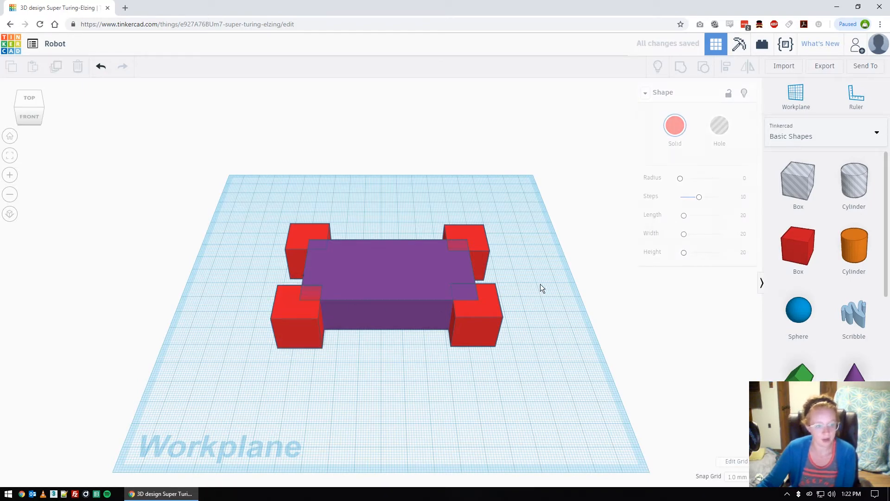
pyautogui.moveTo(544, 254); pyautogui.dragTo(542, 311, button='right')
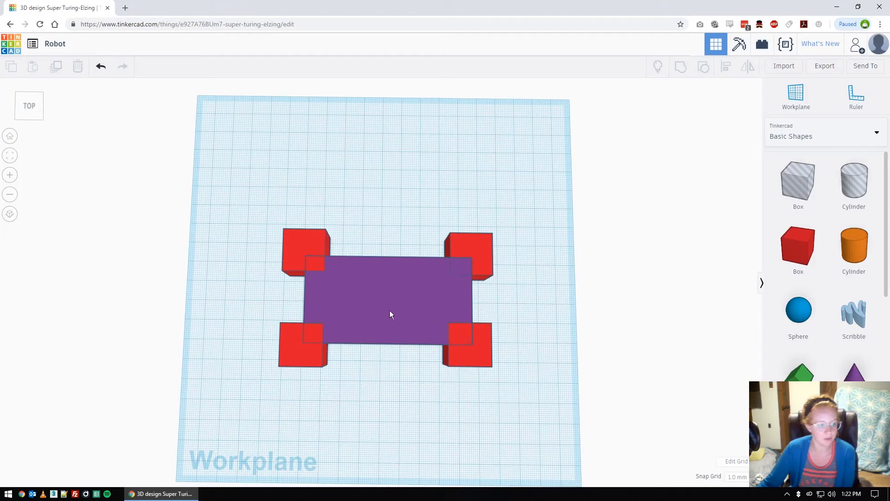
pyautogui.click(284, 341)
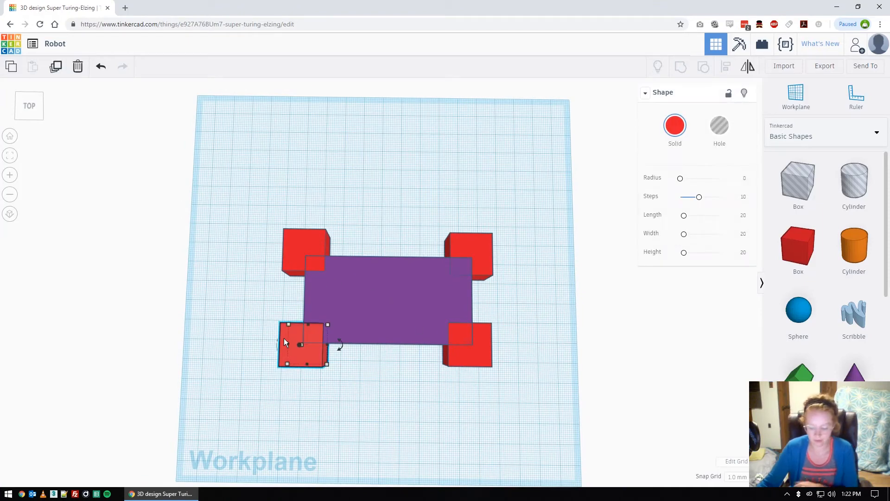
pyautogui.click(478, 354)
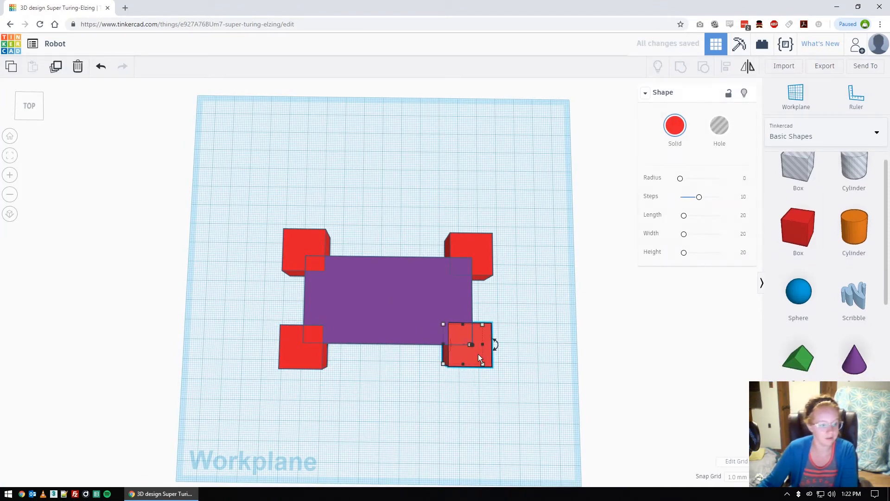
pyautogui.click(483, 263)
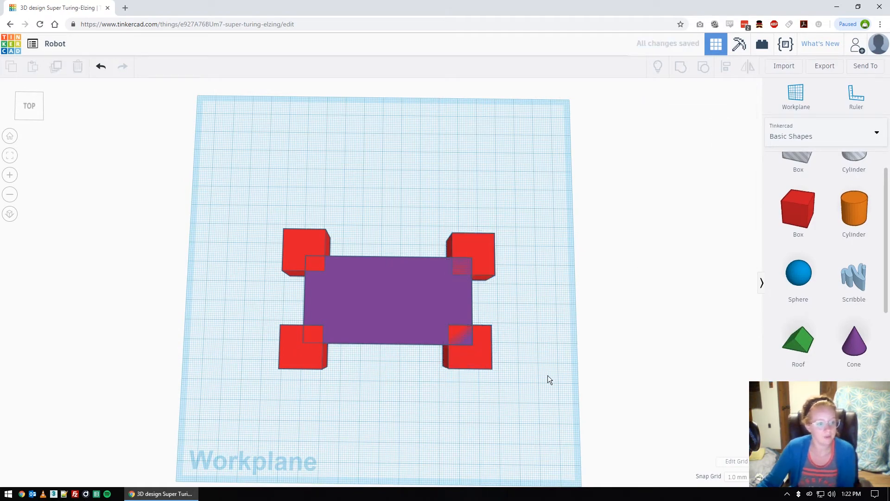
# Turn the front-right, back-right and front-left red corner boxes into holes.
pyautogui.moveTo(425, 391); pyautogui.dragTo(462, 396, button='right')
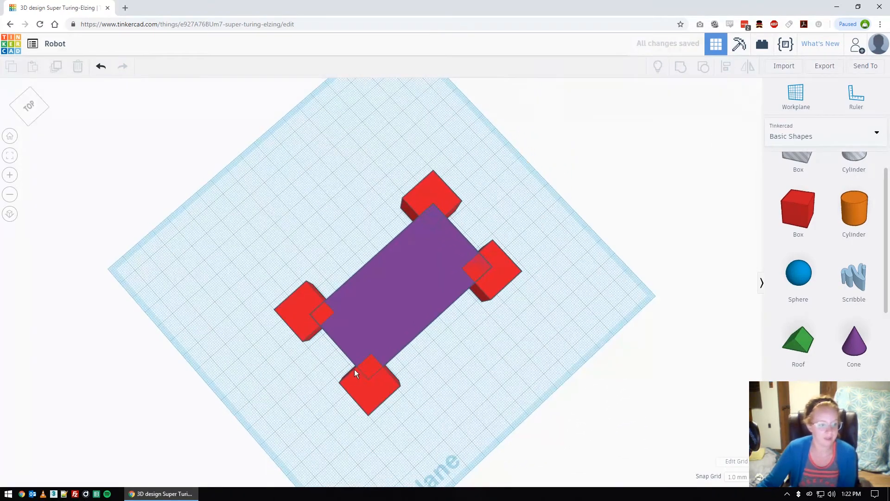
pyautogui.moveTo(553, 297); pyautogui.dragTo(433, 260, button='right')
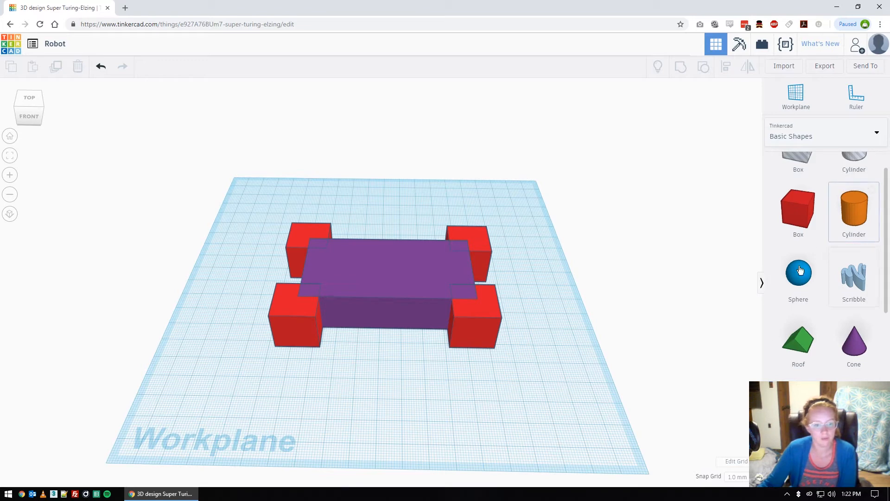
pyautogui.click(499, 317)
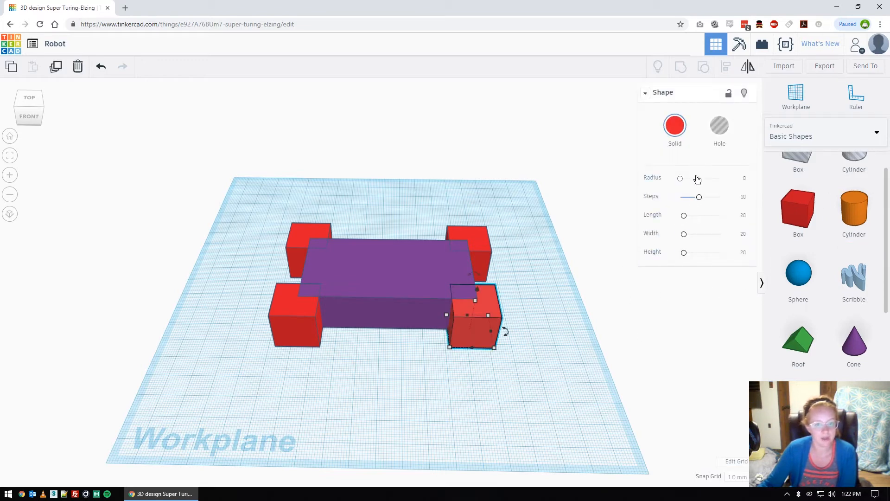
pyautogui.click(719, 126)
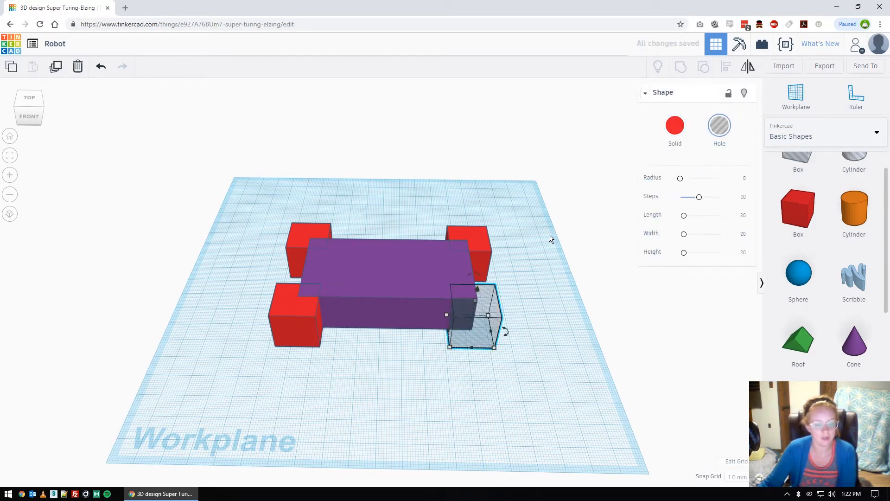
pyautogui.click(485, 246)
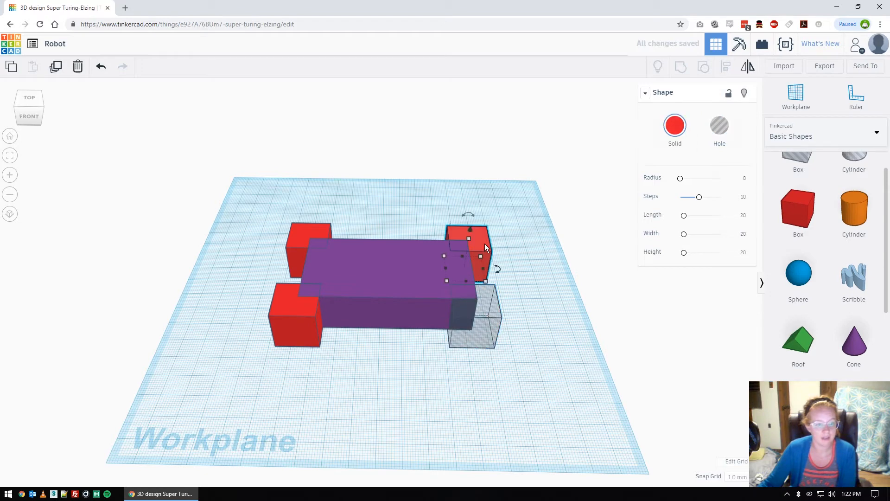
pyautogui.click(720, 126)
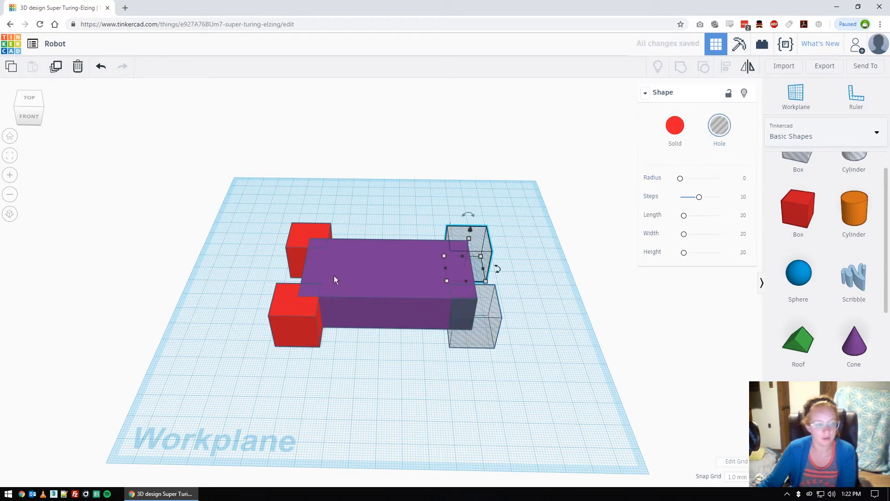
pyautogui.click(309, 308)
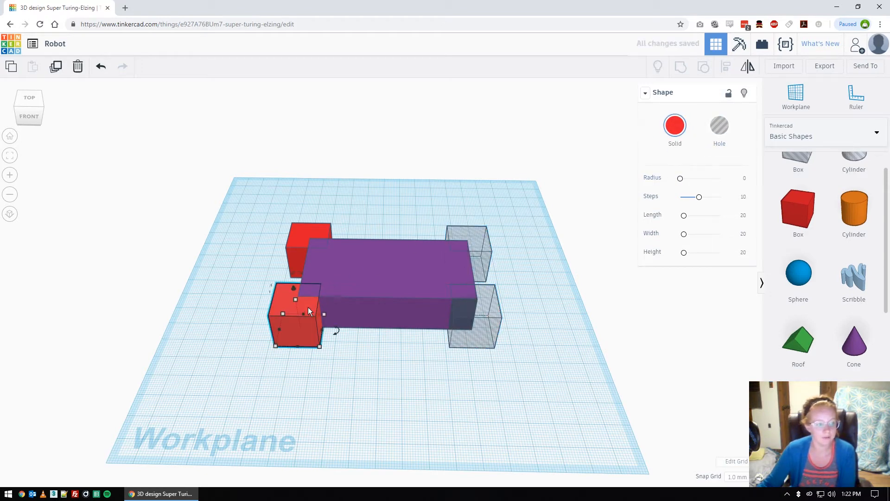
pyautogui.click(719, 132)
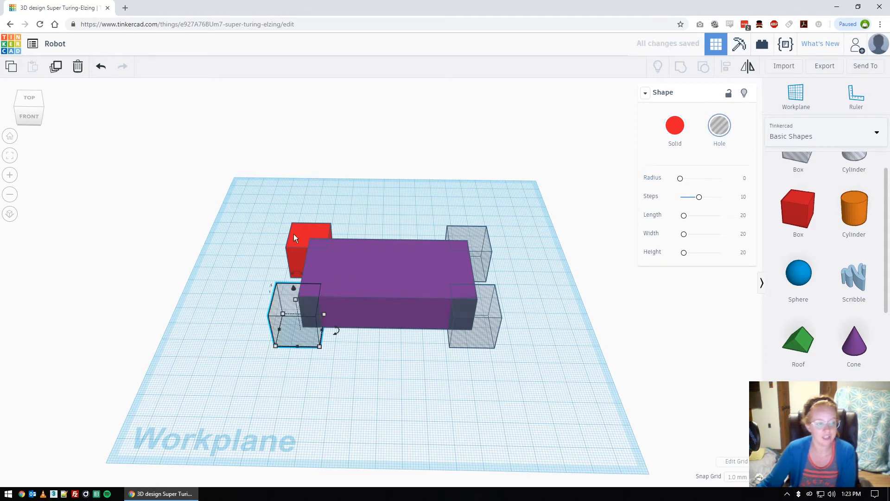
pyautogui.click(321, 243)
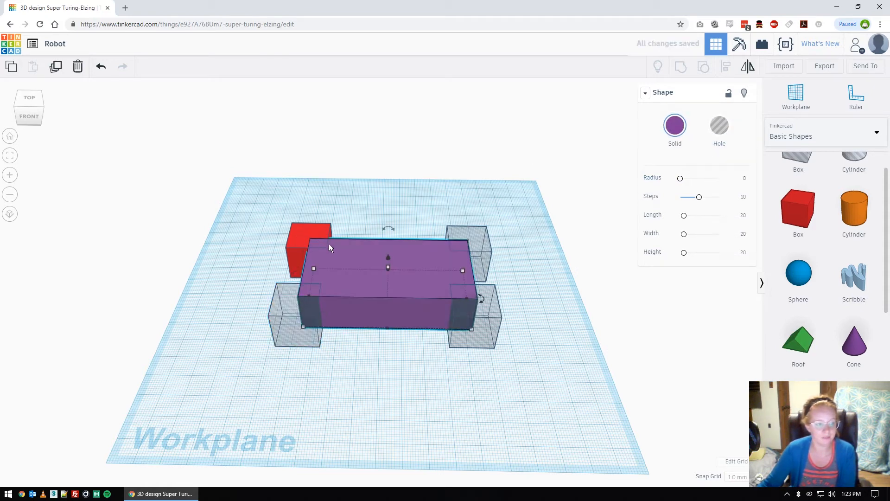
pyautogui.click(719, 127)
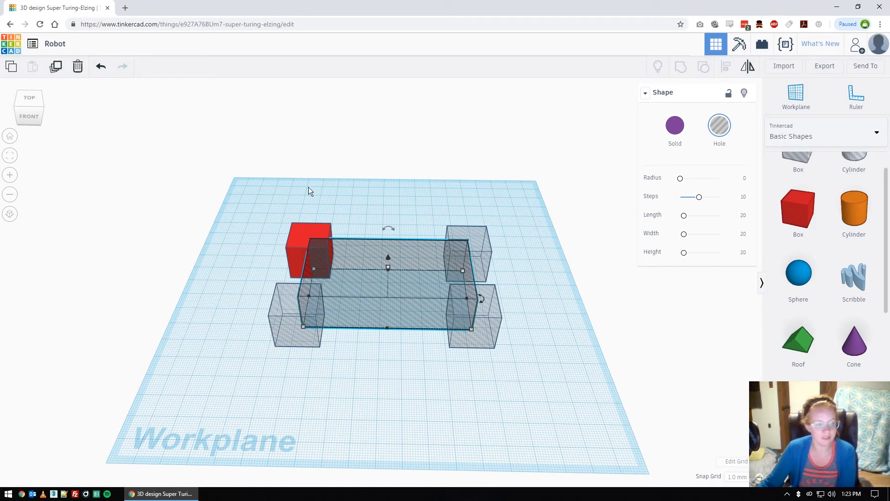
pyautogui.click(104, 69)
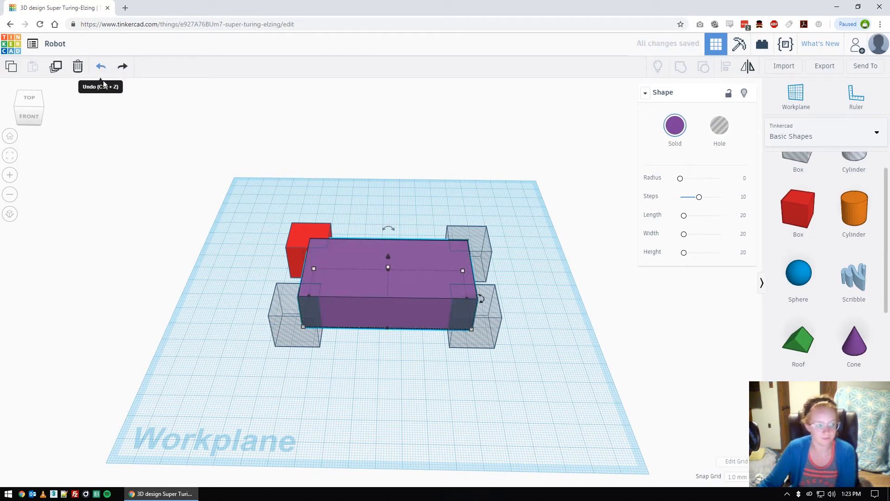
# Turn the remaining red box at the purple box's back-left corner into a hole.
pyautogui.click(310, 230)
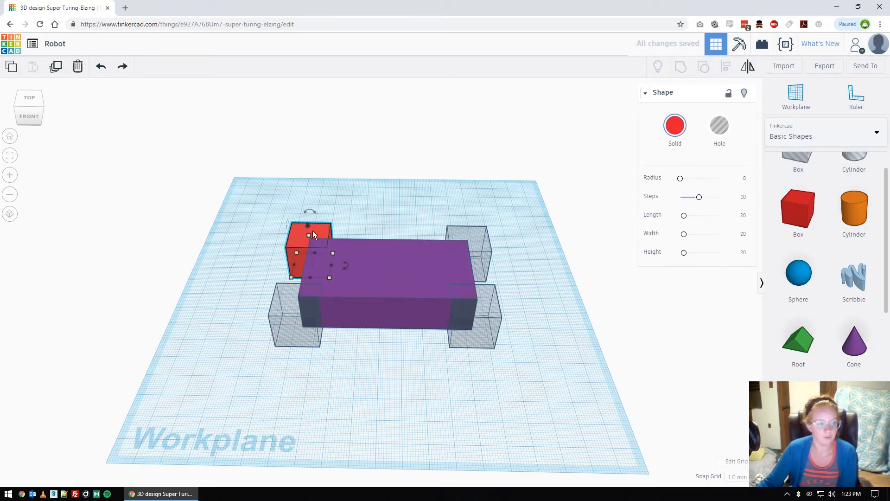
pyautogui.click(715, 129)
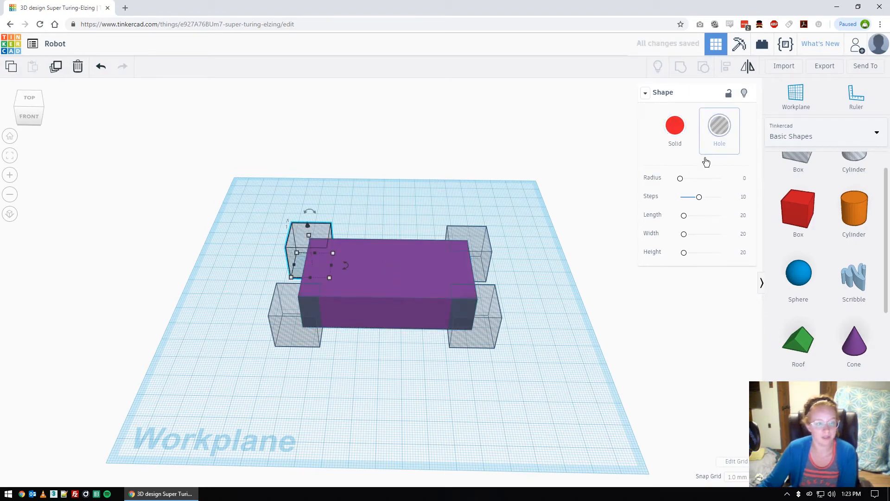
# Group the purple box with its four corner hole boxes so the corners are cut out.
pyautogui.click(543, 227)
pyautogui.moveTo(530, 193); pyautogui.dragTo(507, 272, button='right')
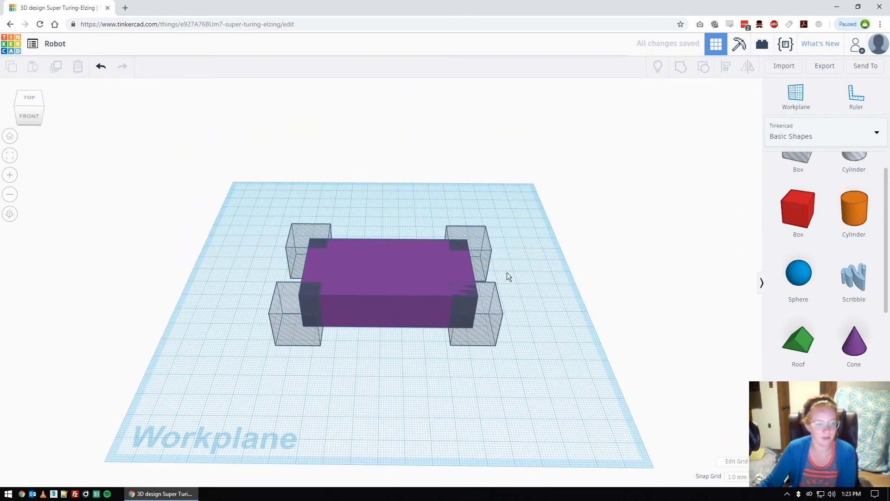
pyautogui.scroll(2, 881, 199)
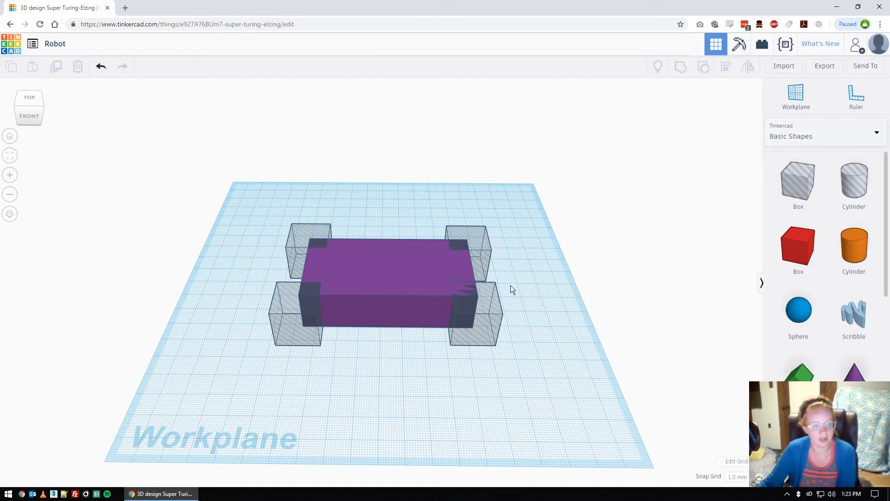
pyautogui.moveTo(536, 253); pyautogui.dragTo(542, 284, button='right')
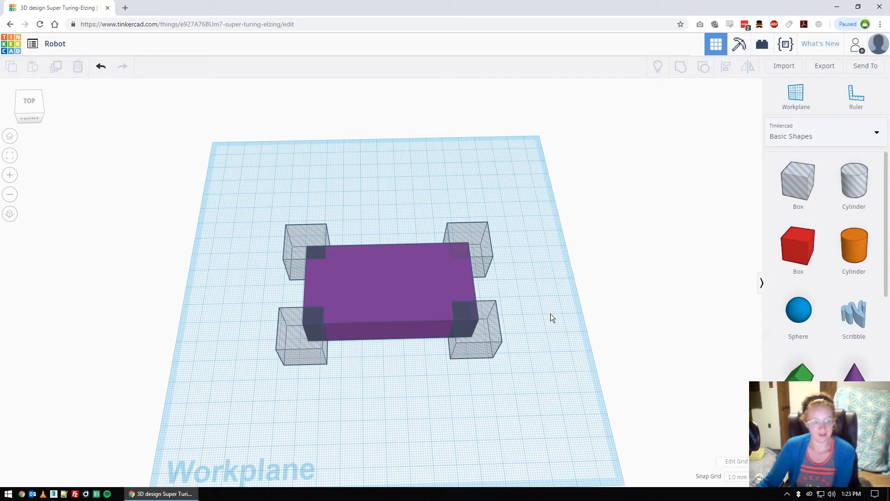
pyautogui.click(10, 136)
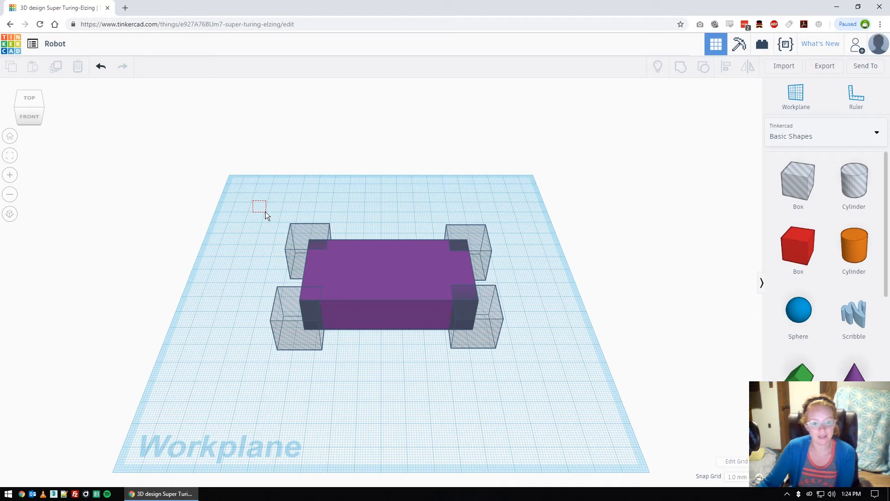
pyautogui.moveTo(272, 217); pyautogui.dragTo(524, 360)
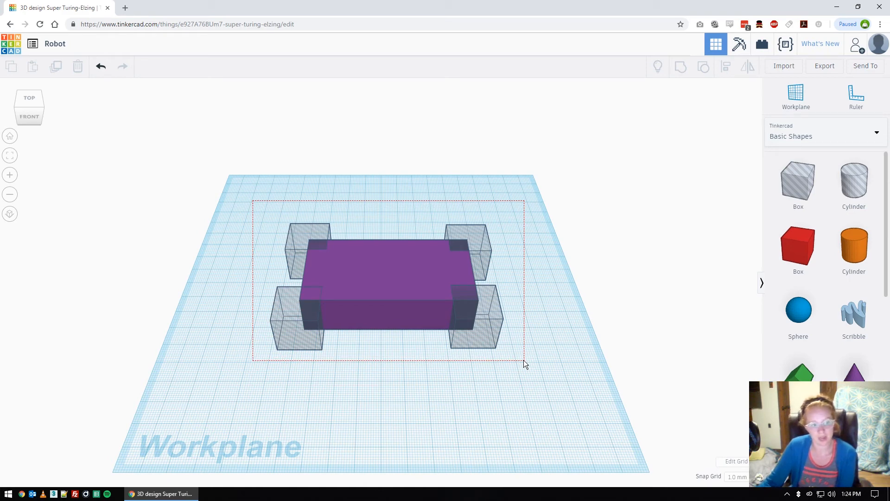
pyautogui.moveTo(524, 360); pyautogui.dragTo(524, 360)
pyautogui.click(546, 397)
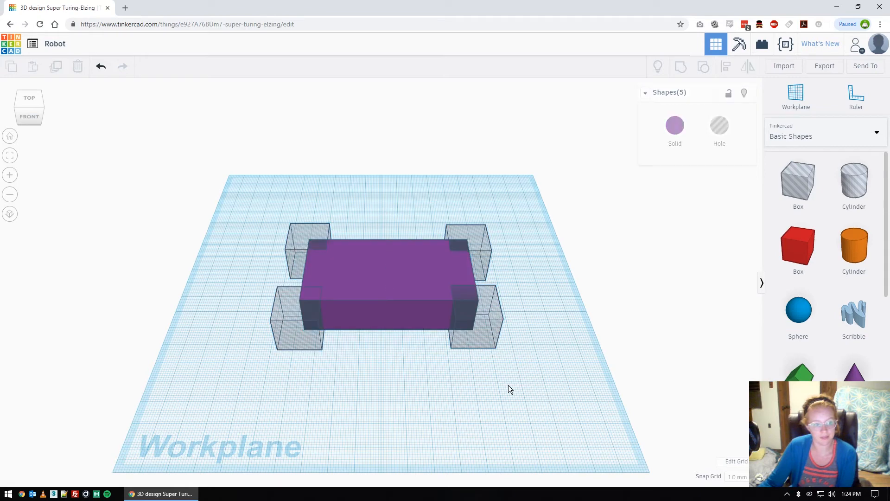
pyautogui.moveTo(245, 206); pyautogui.dragTo(536, 361)
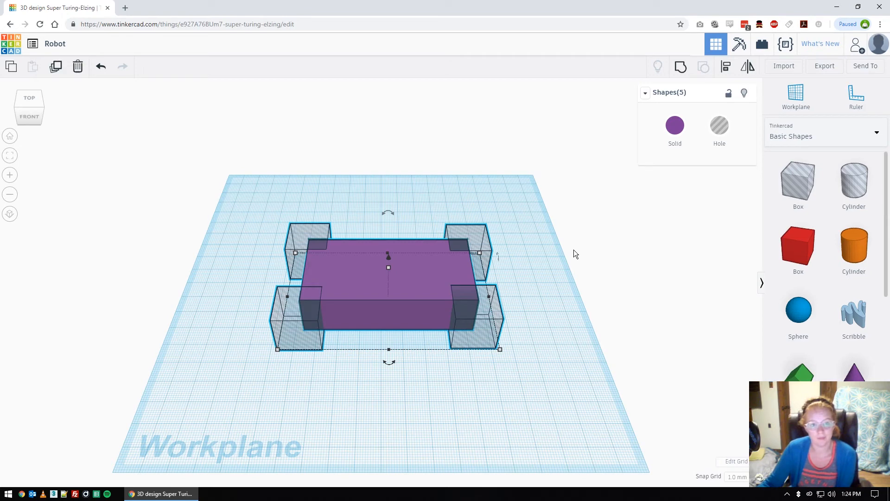
pyautogui.click(680, 67)
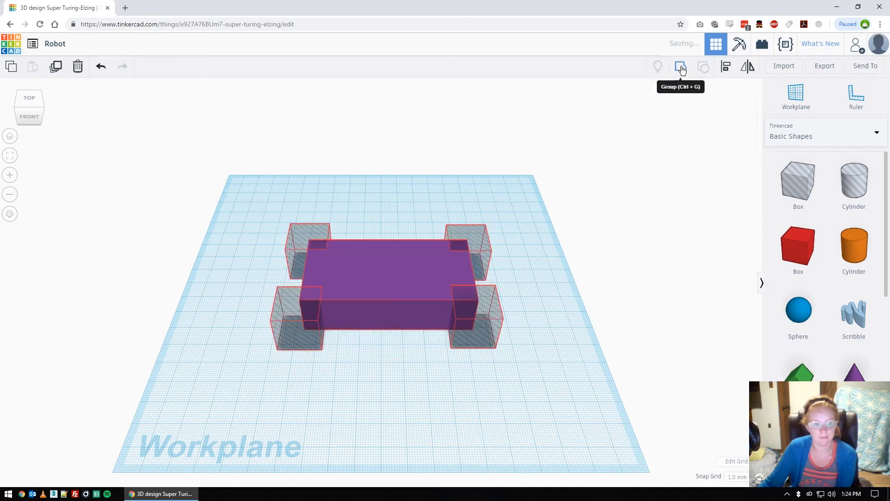
pyautogui.click(513, 193)
pyautogui.moveTo(515, 193); pyautogui.dragTo(518, 259, button='right')
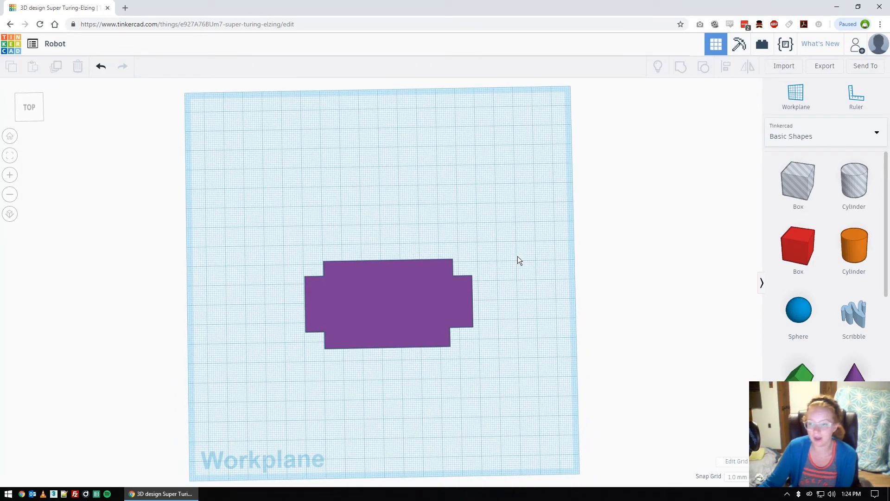
# Add a default solid orange cylinder in front of the purple body and raise it 10 mm above the workplane.
pyautogui.moveTo(518, 257); pyautogui.dragTo(511, 227, button='right')
pyautogui.moveTo(577, 282); pyautogui.dragTo(548, 274, button='right')
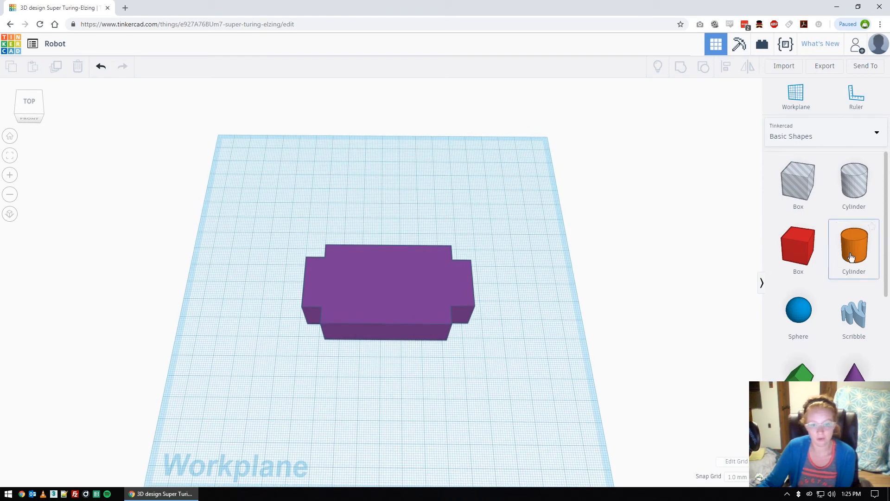
pyautogui.moveTo(851, 253); pyautogui.dragTo(438, 392)
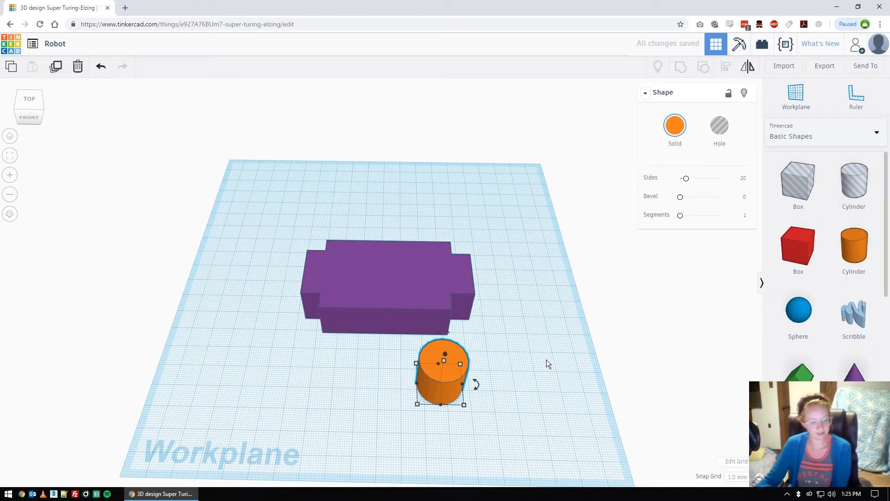
pyautogui.moveTo(547, 382); pyautogui.dragTo(548, 374, button='right')
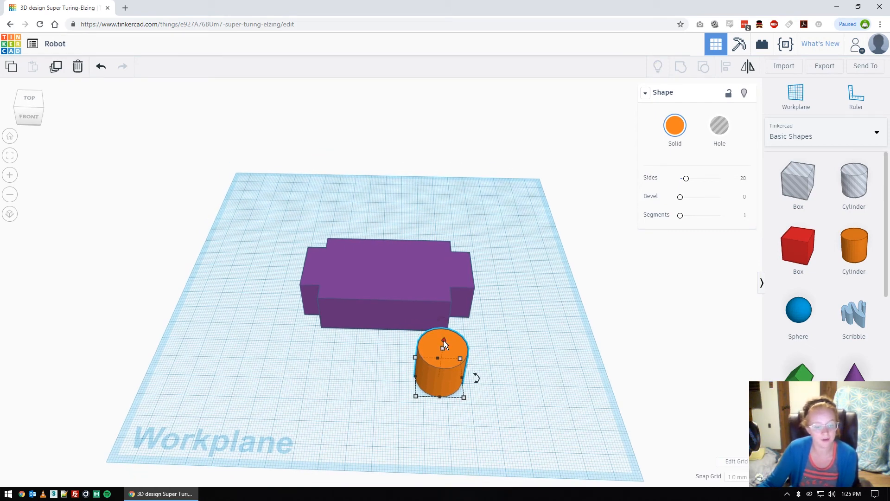
pyautogui.moveTo(444, 341); pyautogui.dragTo(446, 330)
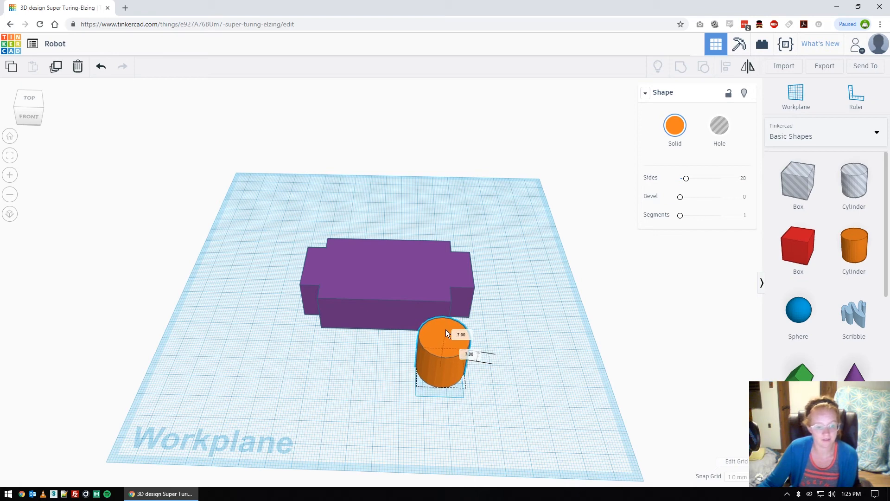
pyautogui.moveTo(446, 329); pyautogui.dragTo(447, 324)
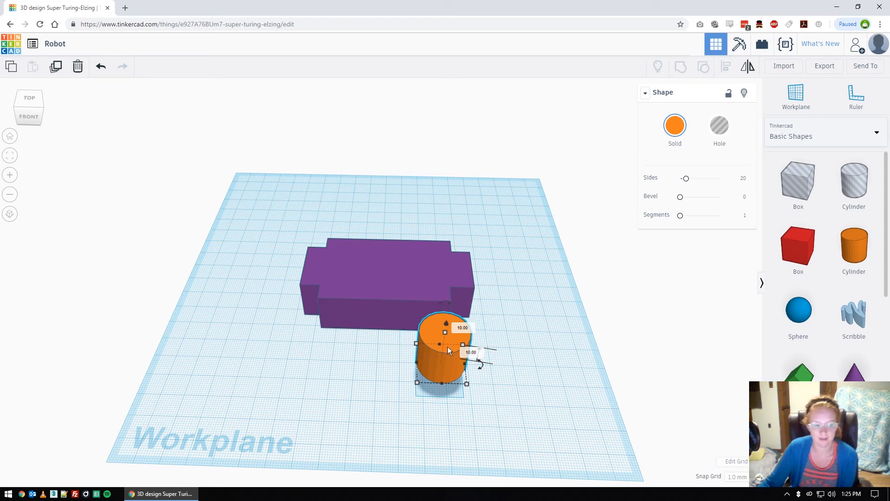
# Move the raised orange cylinder onto the left half of the purple body so it sinks partway in.
pyautogui.moveTo(431, 332); pyautogui.dragTo(340, 254)
pyautogui.moveTo(461, 277); pyautogui.dragTo(526, 325, button='right')
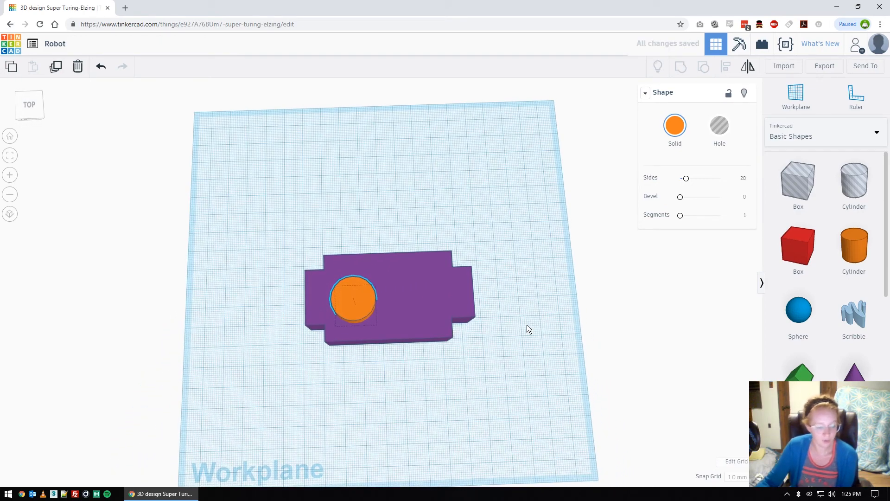
pyautogui.moveTo(519, 350); pyautogui.dragTo(526, 312, button='right')
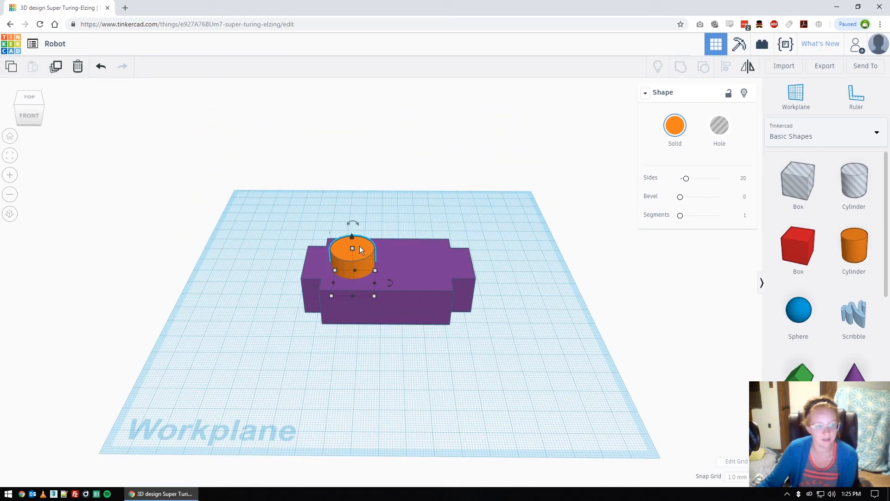
# Duplicate the orange cylinder and place the copy beside it on the right half of the purple body.
pyautogui.click(55, 71)
pyautogui.moveTo(366, 249); pyautogui.dragTo(433, 251)
pyautogui.moveTo(491, 252); pyautogui.dragTo(517, 330, button='right')
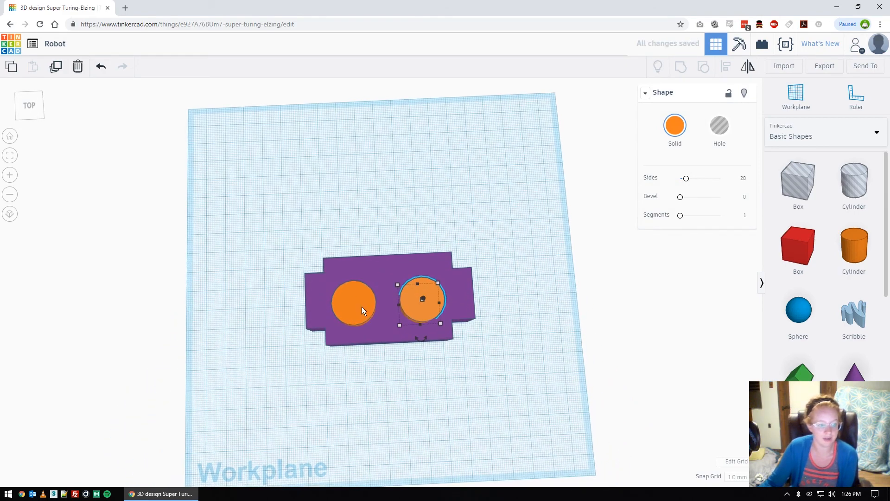
# Shift the right cylinder 3 mm toward the body's back edge and the left one slightly back and inward.
pyautogui.moveTo(363, 301); pyautogui.dragTo(366, 299)
pyautogui.moveTo(430, 305); pyautogui.dragTo(438, 302)
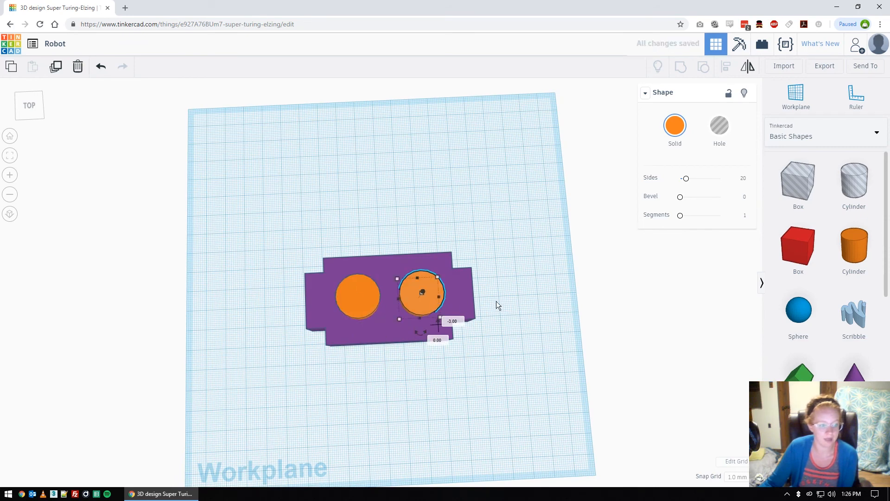
pyautogui.click(535, 322)
pyautogui.moveTo(536, 368)
pyautogui.mouseDown(button='right')
pyautogui.moveTo(528, 324)
pyautogui.moveTo(544, 371)
pyautogui.moveTo(531, 356)
pyautogui.mouseUp(button='right')
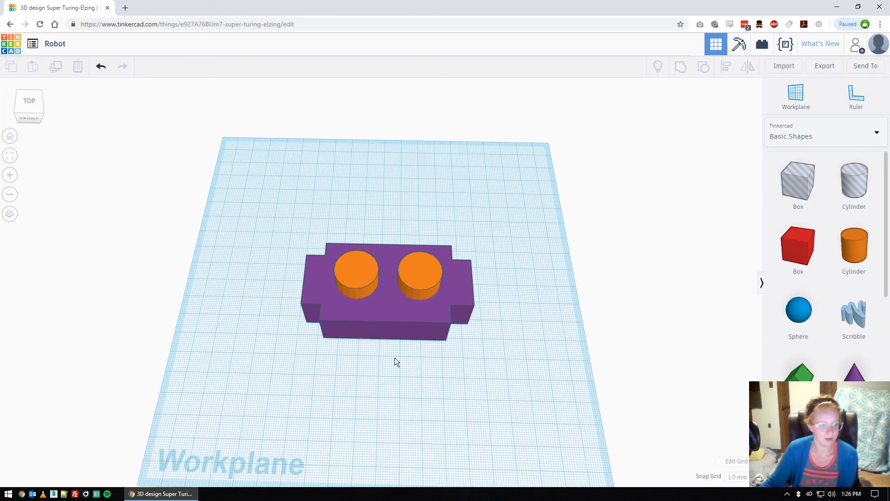
# Turn both orange cylinders on the purple body into holes.
pyautogui.click(360, 285)
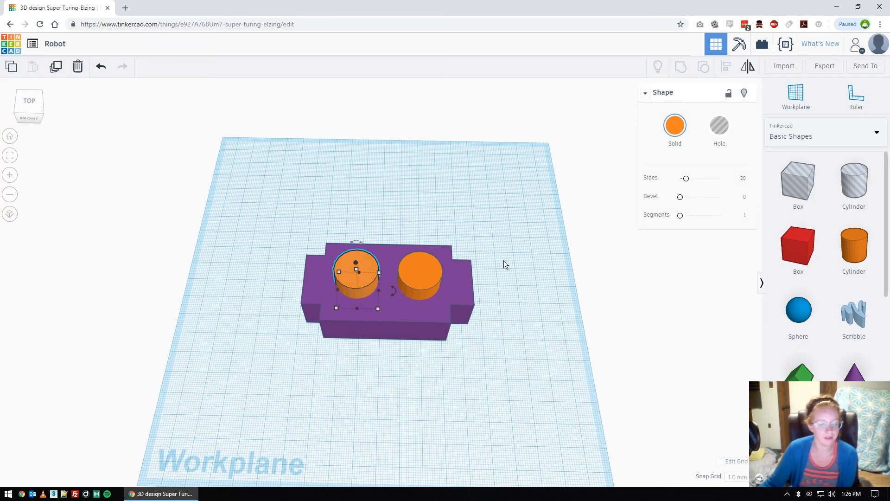
pyautogui.click(720, 126)
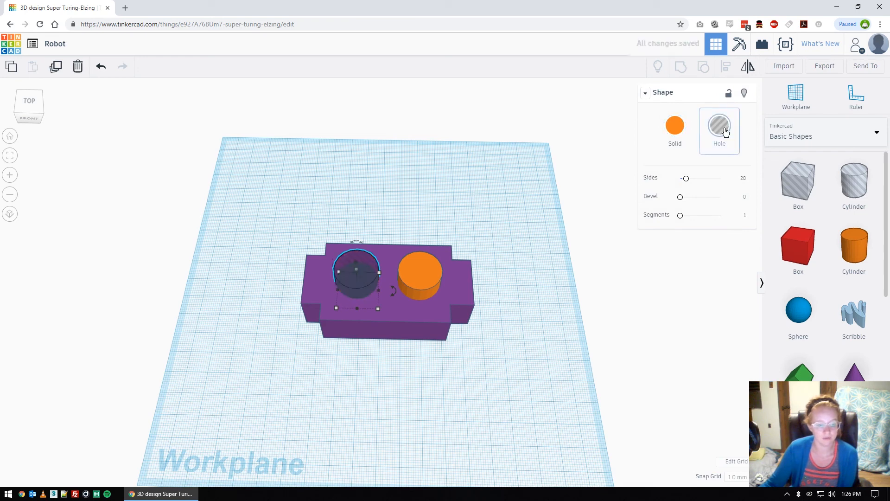
pyautogui.click(424, 284)
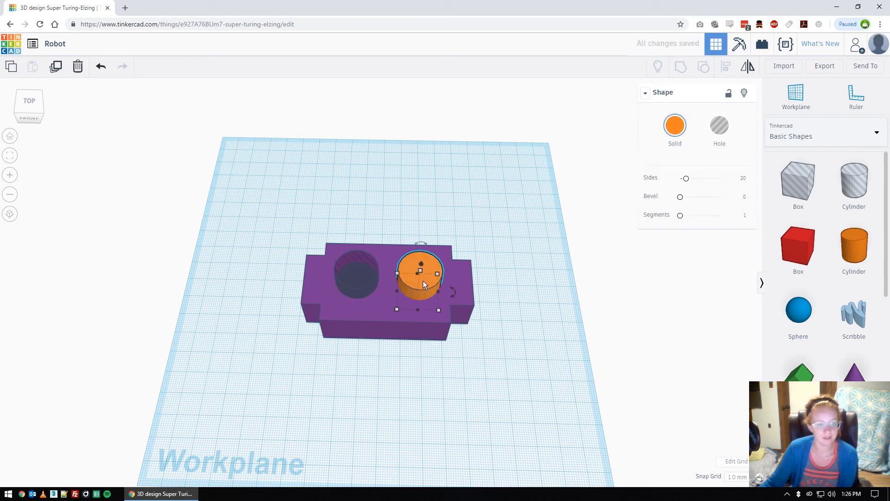
pyautogui.click(719, 130)
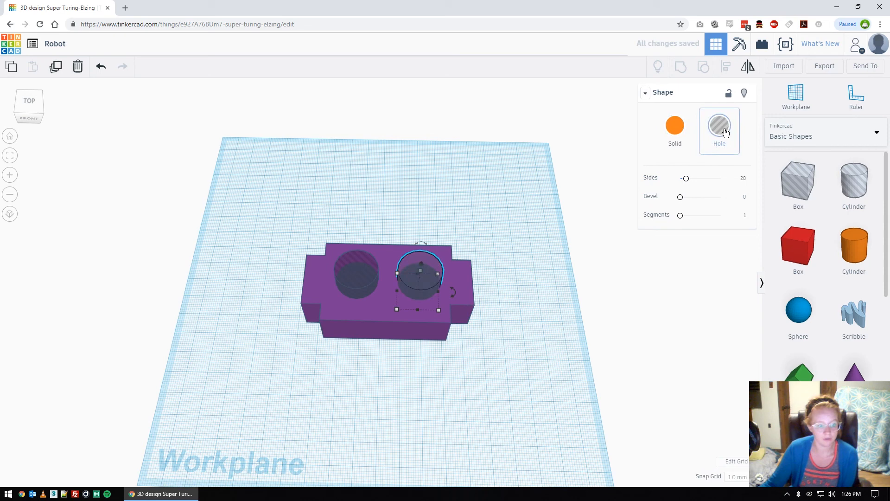
pyautogui.click(373, 310)
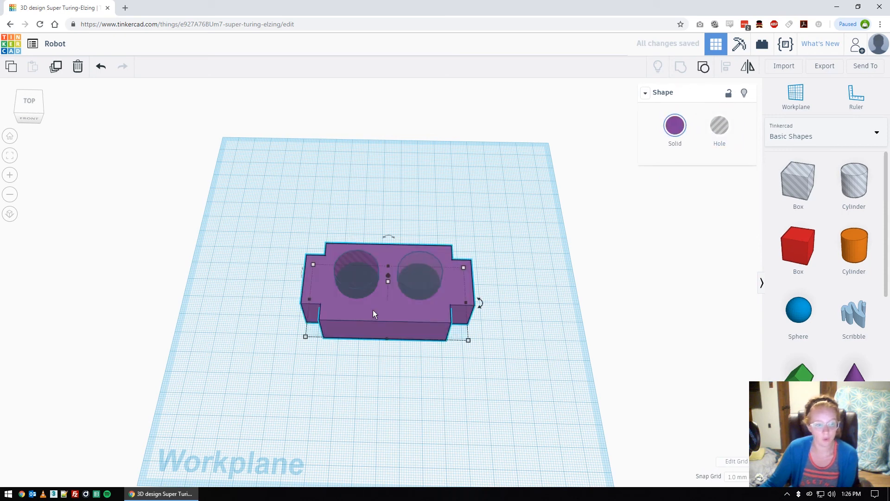
pyautogui.click(719, 126)
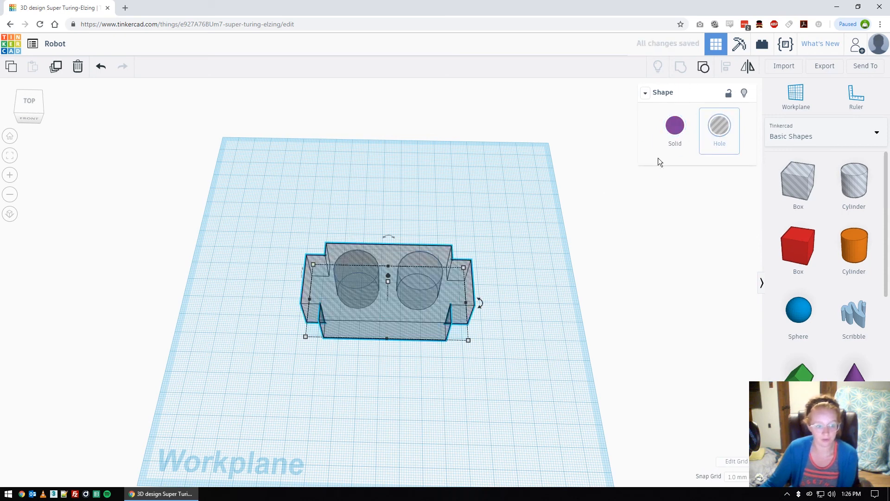
pyautogui.click(100, 66)
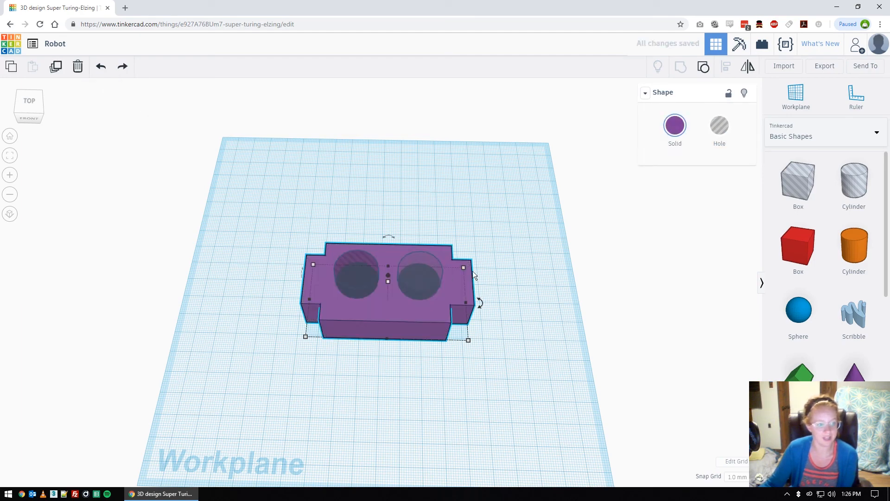
pyautogui.click(496, 257)
# Group the purple body with both cylinder holes to cut two round recesses into its top.
pyautogui.moveTo(518, 233); pyautogui.dragTo(487, 231, button='right')
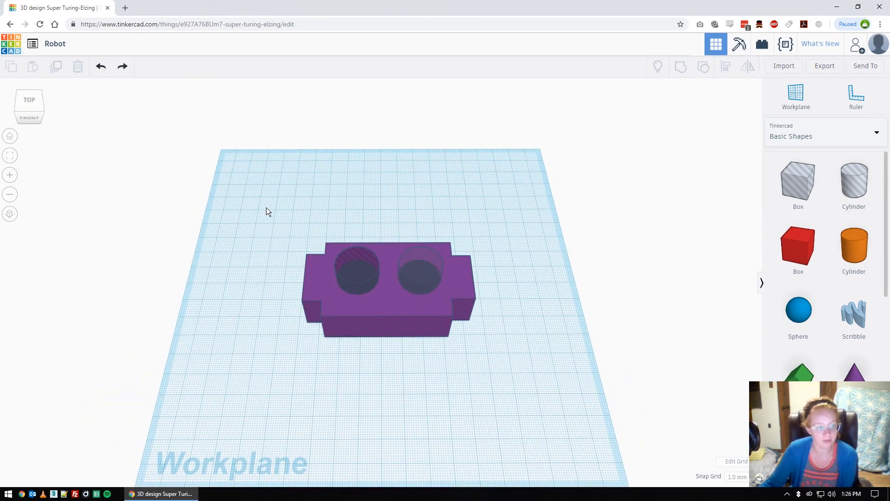
pyautogui.moveTo(288, 225); pyautogui.dragTo(505, 359)
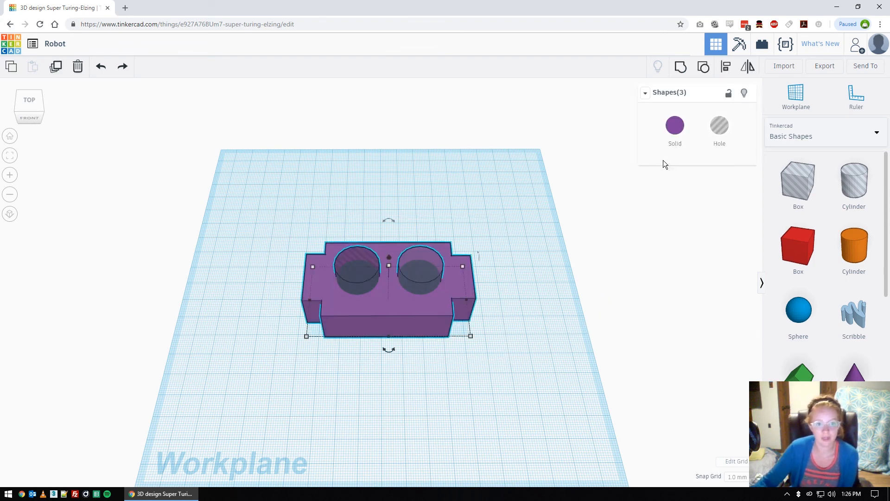
pyautogui.click(679, 70)
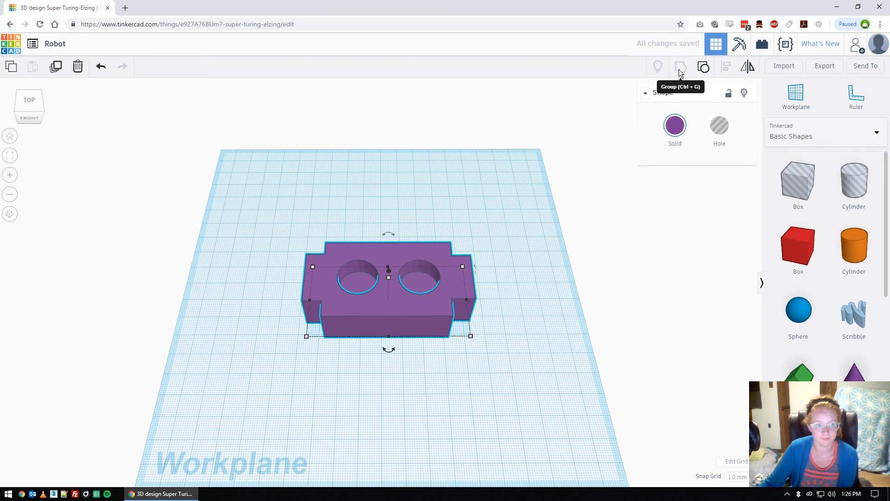
pyautogui.click(560, 233)
pyautogui.moveTo(560, 230); pyautogui.dragTo(536, 257, button='right')
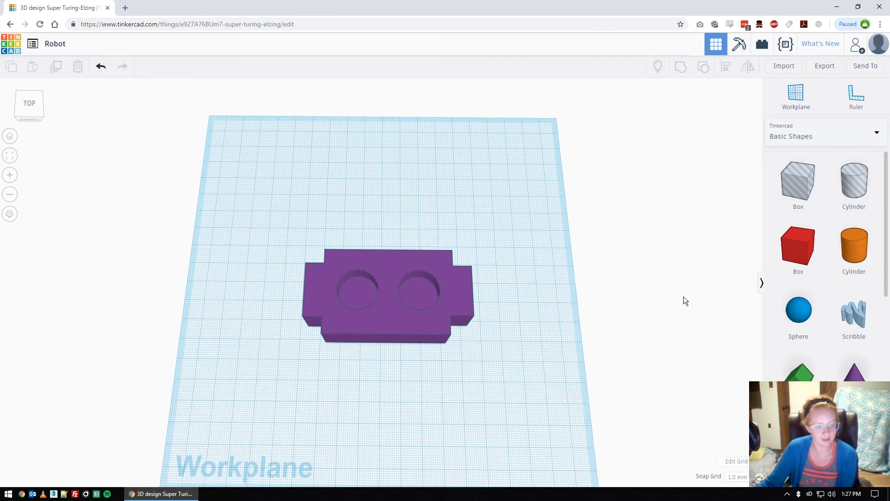